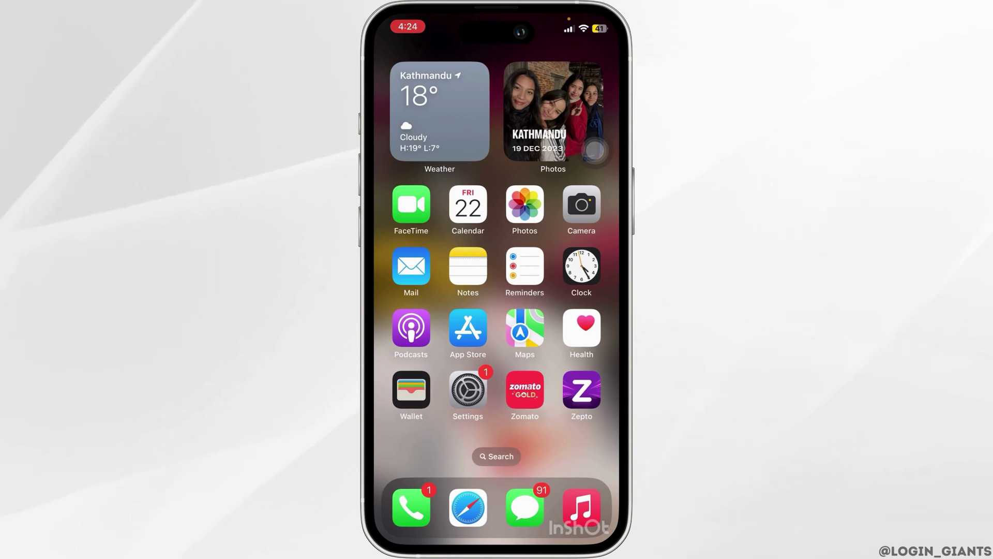
# - Launch the Settings app from the iPhone home screen
pyautogui.click(468, 391)
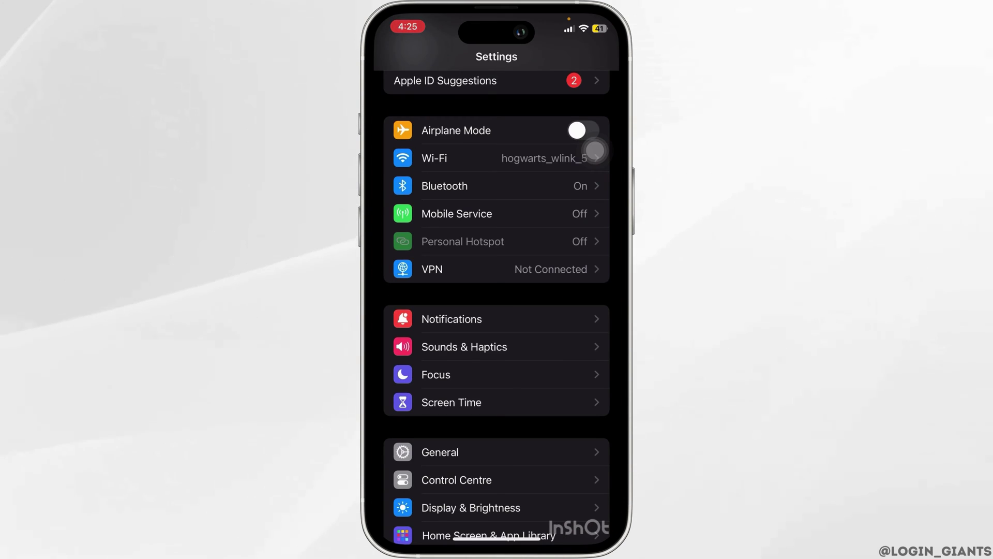
# - Switch Wi-Fi off and back on, then go to the General page
pyautogui.click(594, 152)
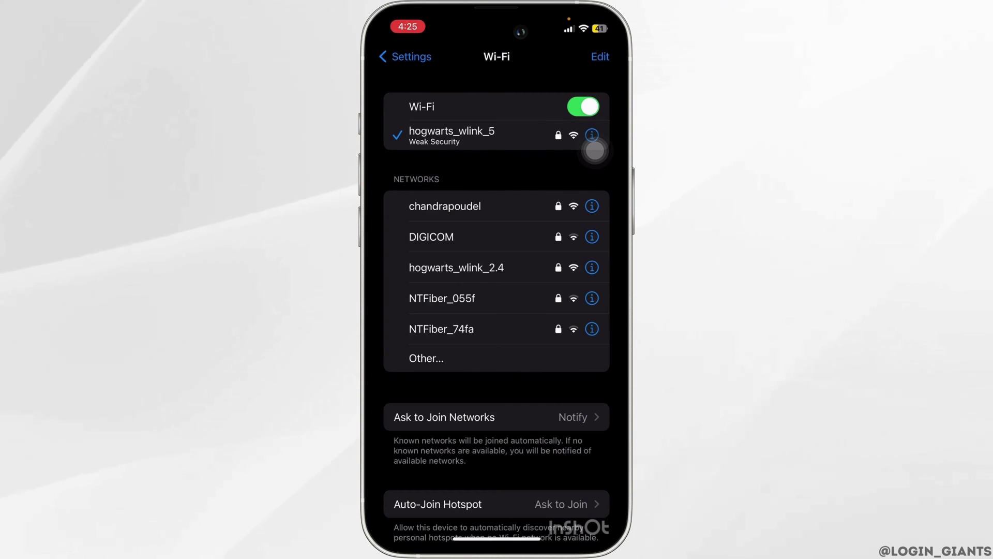
pyautogui.click(583, 106)
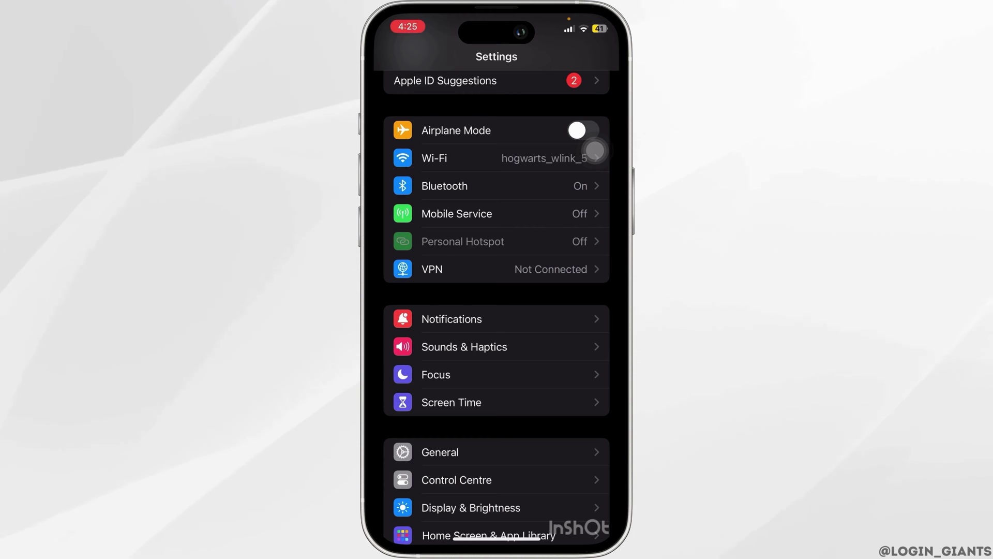
pyautogui.click(440, 452)
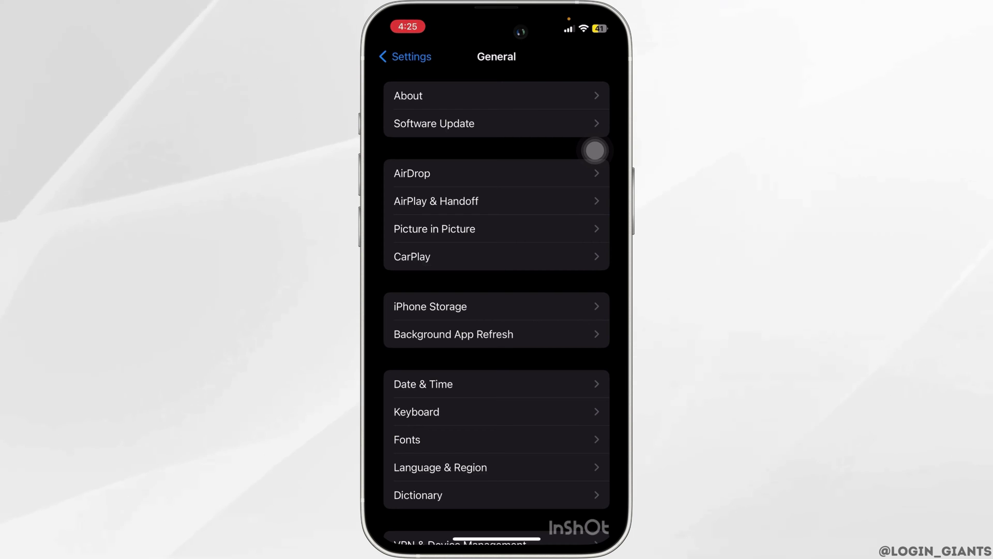
# - Open iPhone Storage to see Instagram's 5.25 GB usage
pyautogui.click(431, 307)
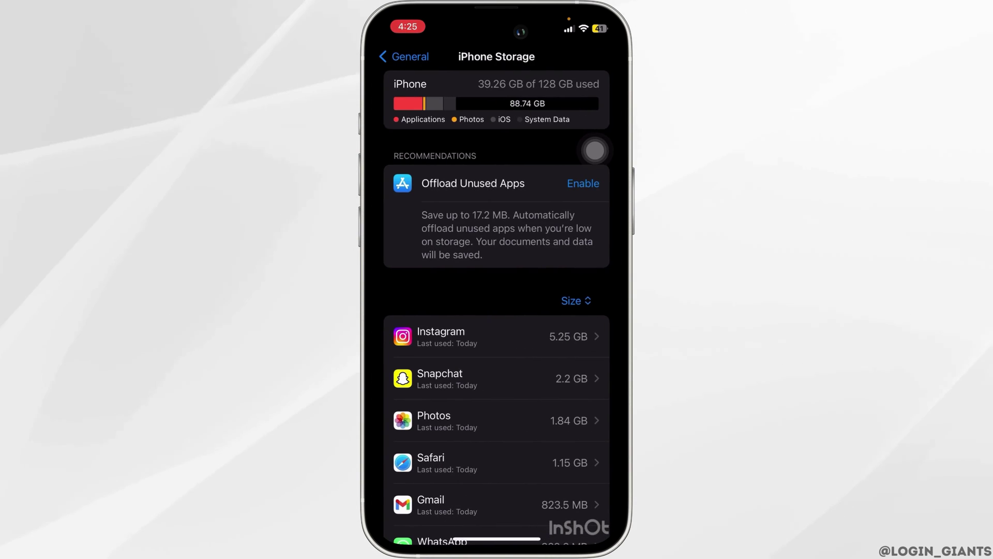